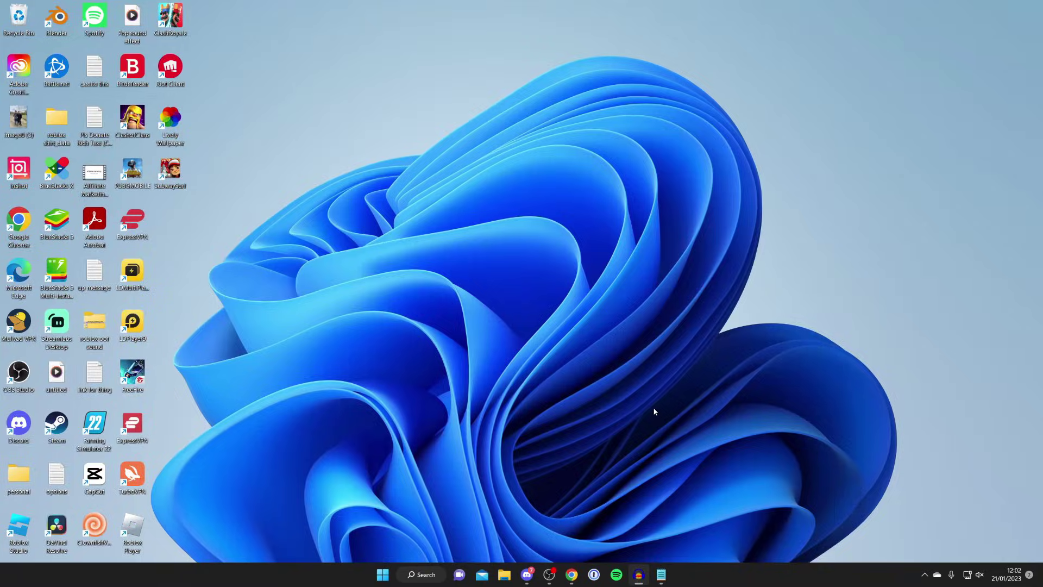
Step: Search Google for 'voicemod' in Chrome and open the official Voicemod website
click(575, 573)
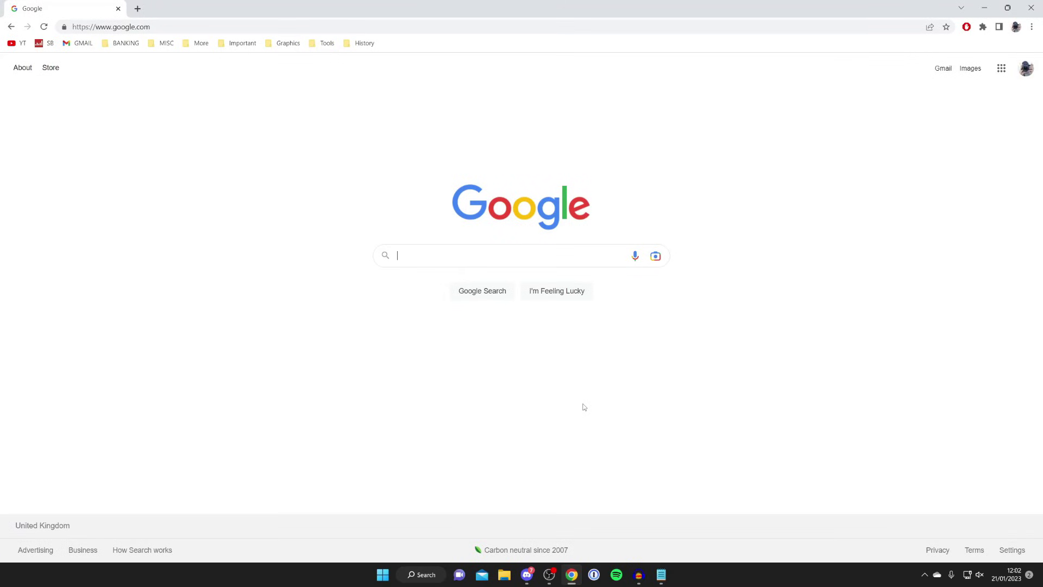
click(408, 252)
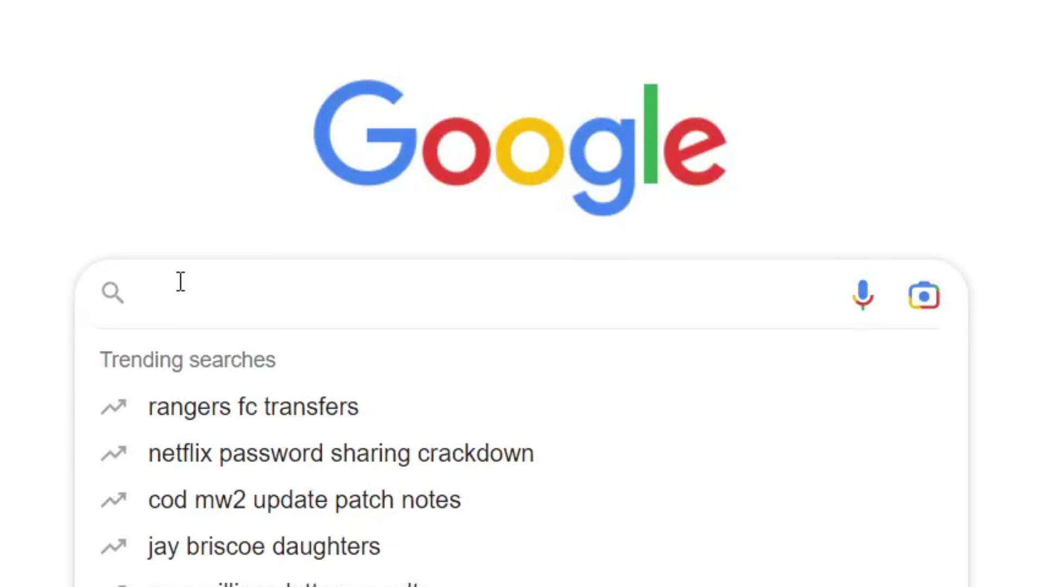
text(voicemod)
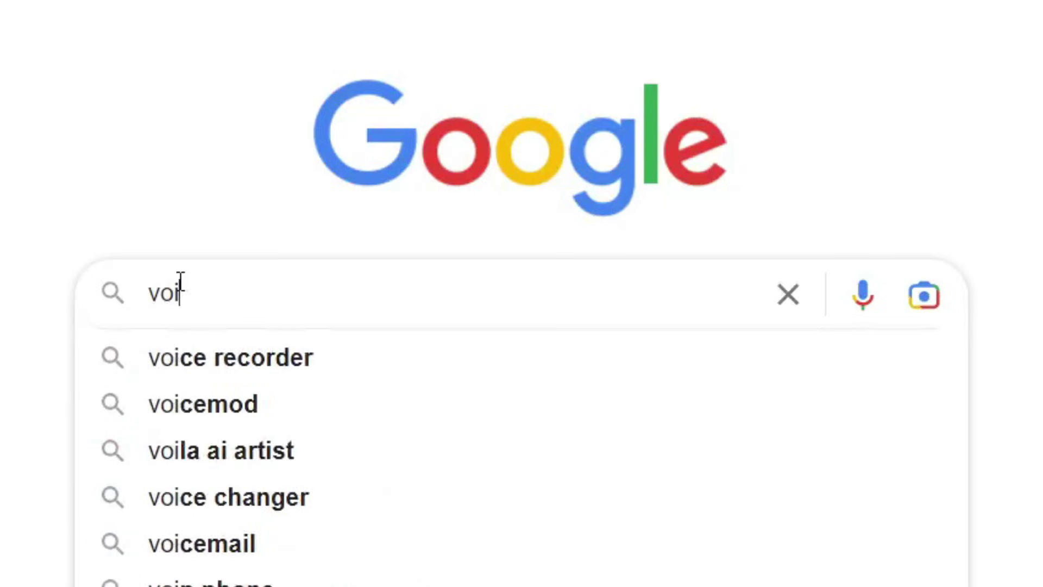
key(Return)
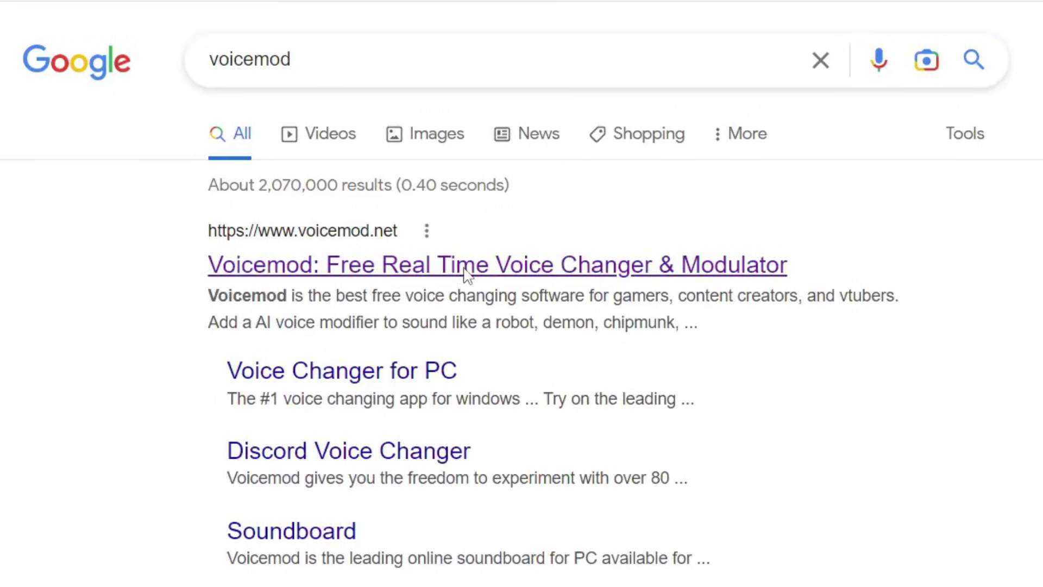
click(466, 275)
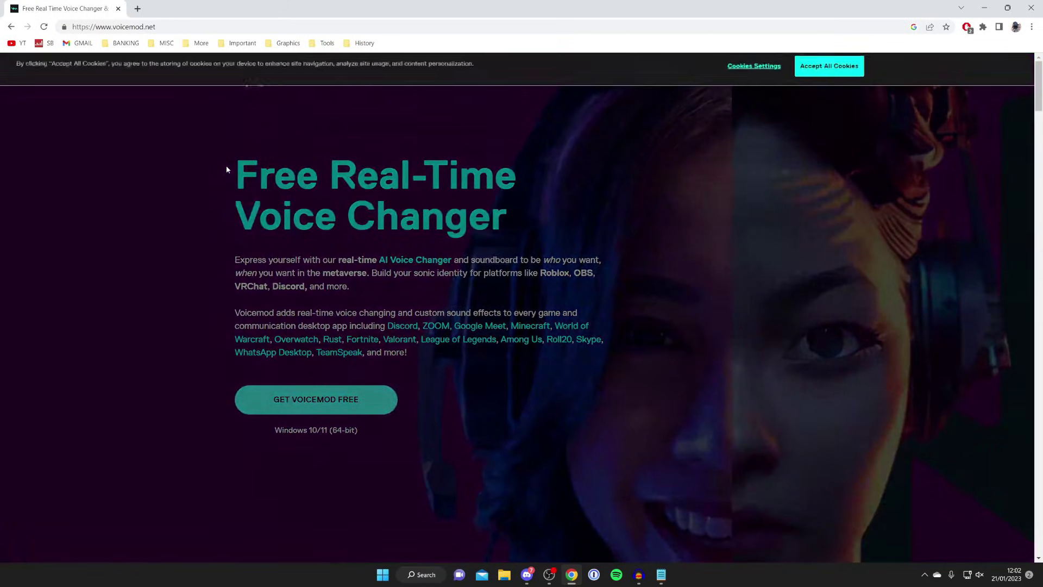
Step: Accept the site's cookies and download the free VoicemodSetup installer
click(816, 76)
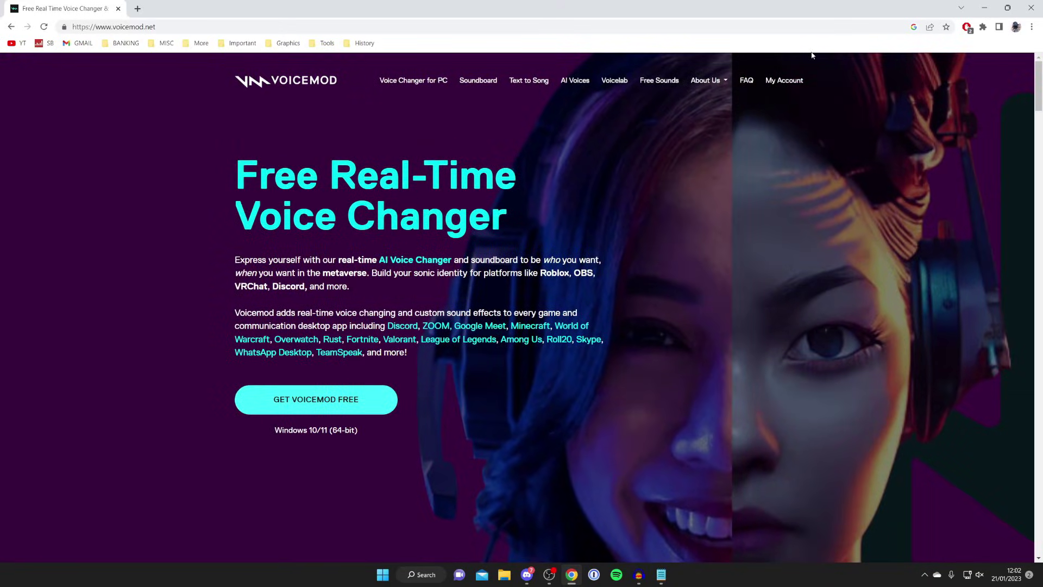
click(356, 406)
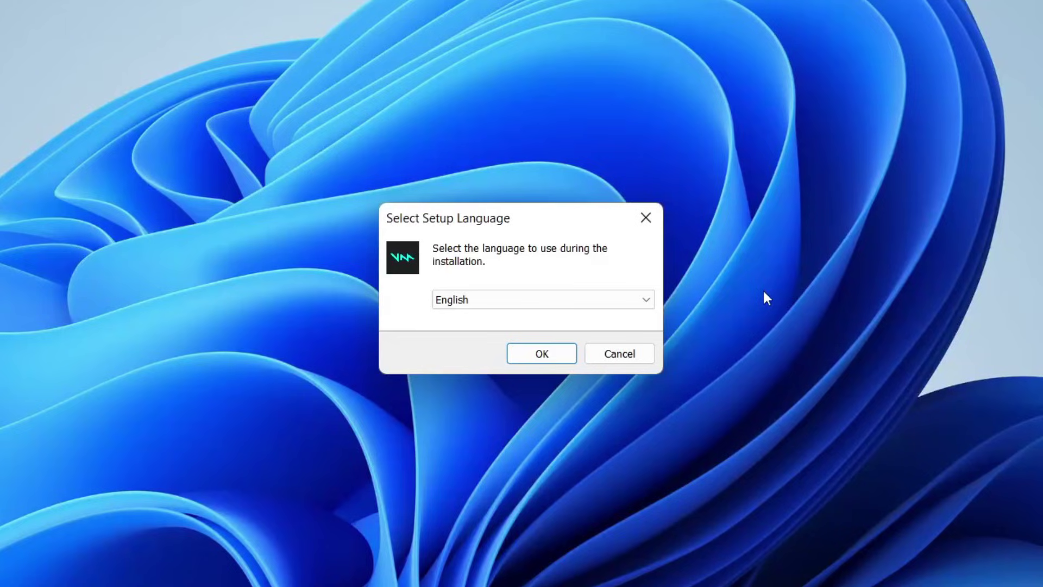
Step: Install Voicemod in English to C:\Program Files\Voicemod Desktop, accepting the licence and keeping both shortcuts
click(531, 356)
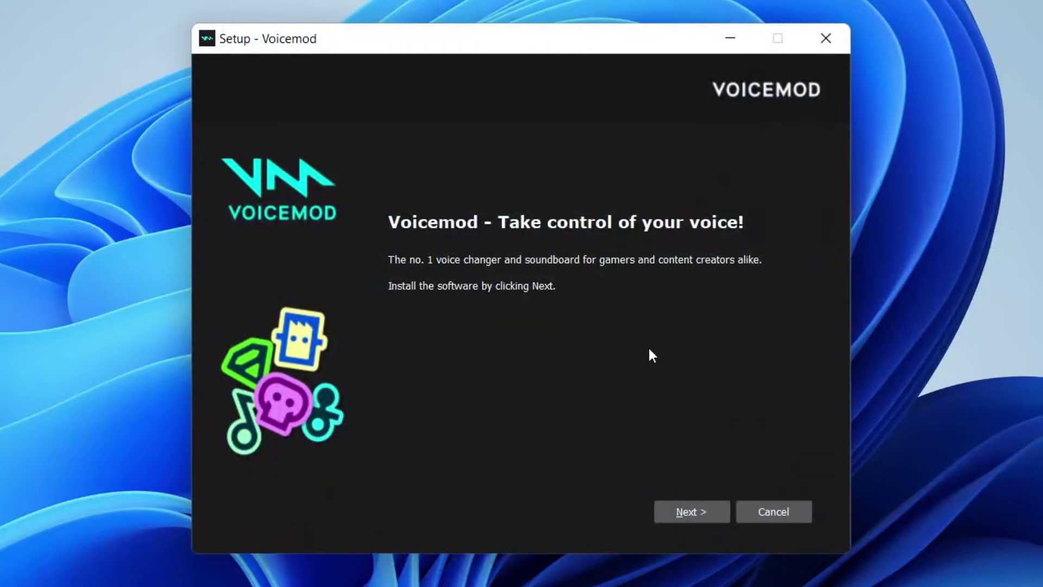
click(702, 509)
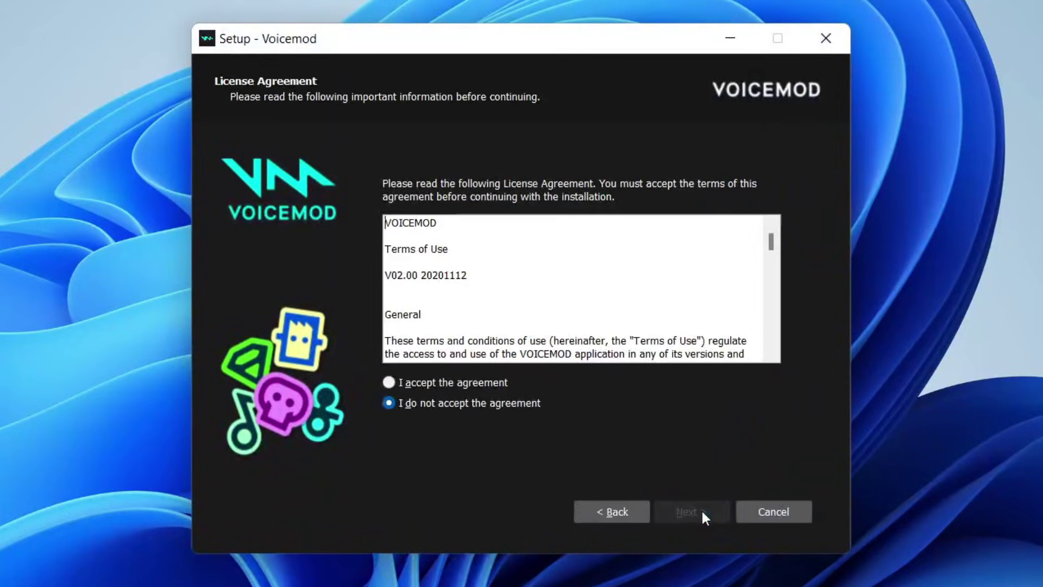
click(461, 383)
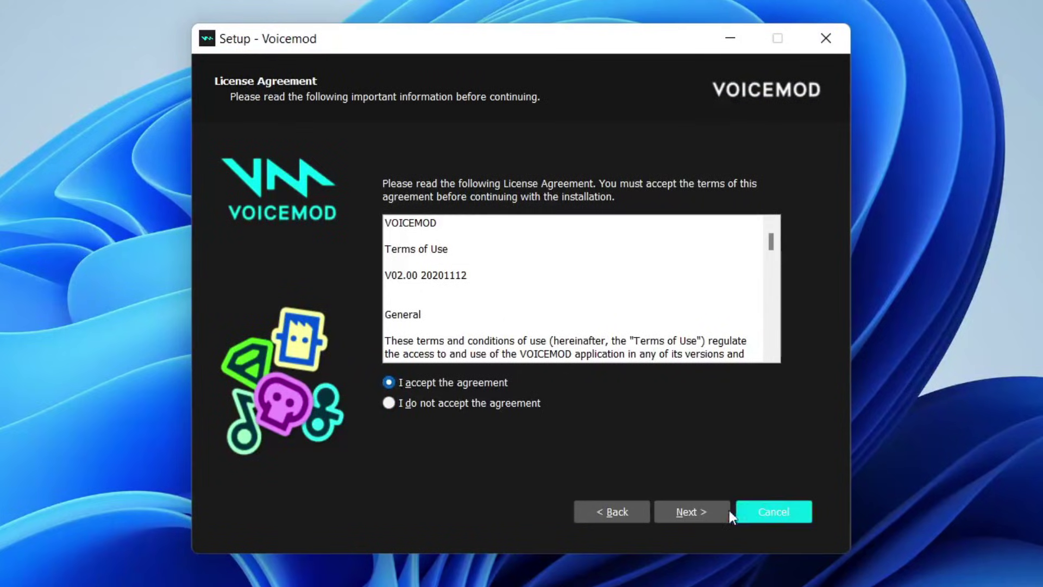
click(698, 512)
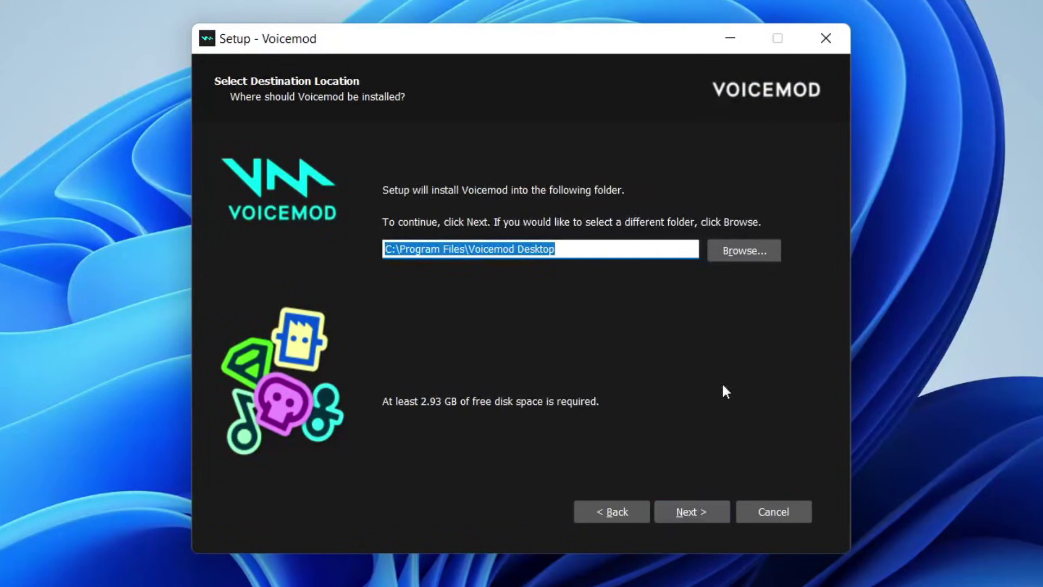
click(687, 519)
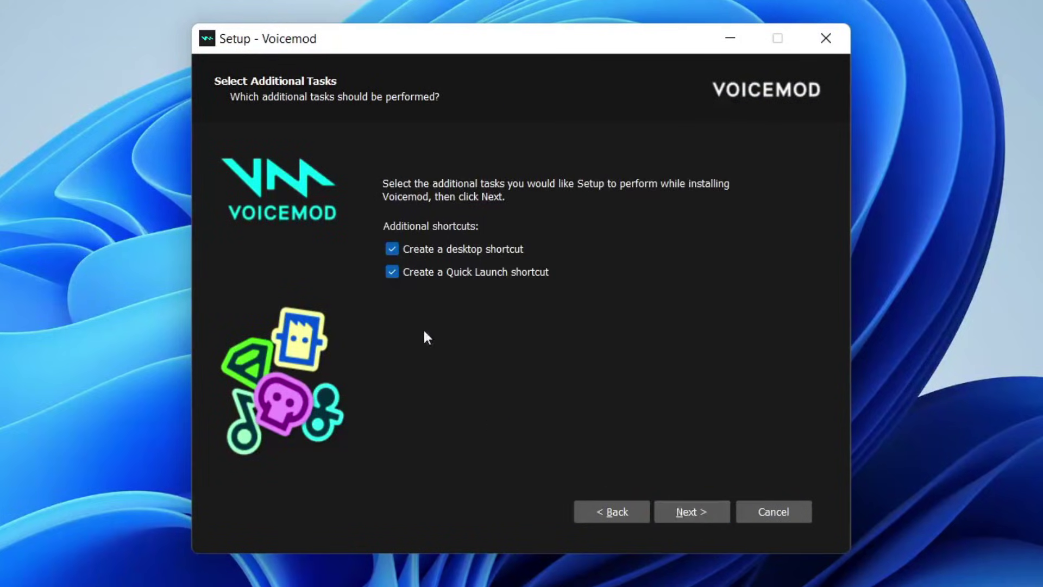
click(690, 512)
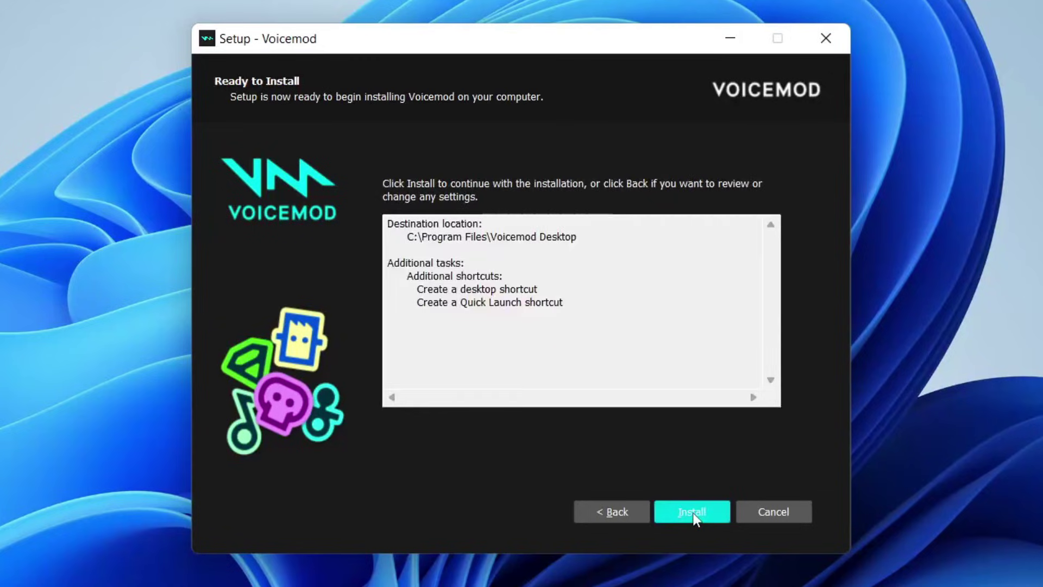
click(694, 513)
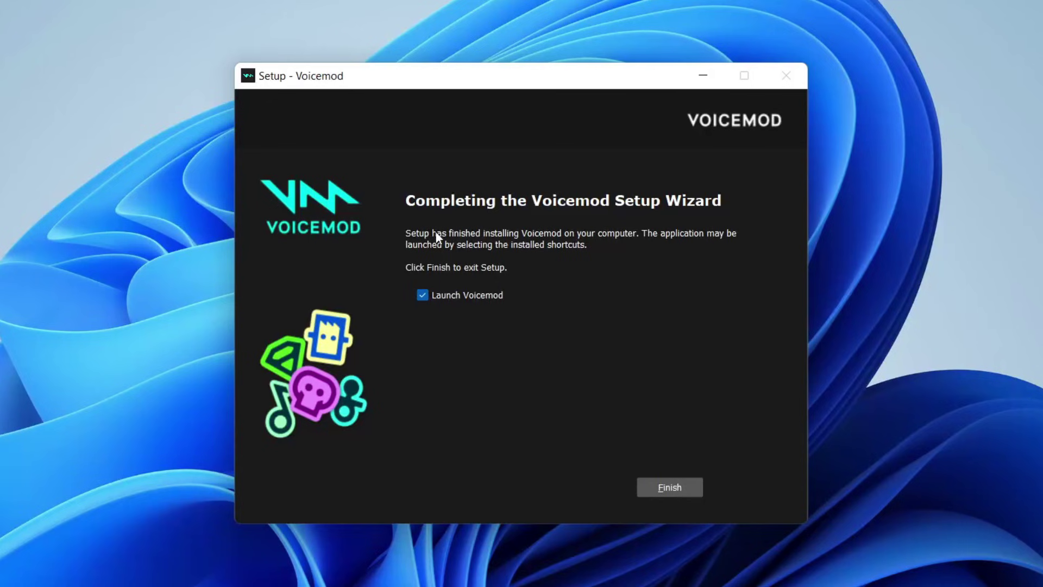
Step: Launch Voicemod after setup, sign in to an account through the browser, and return to the app
click(683, 490)
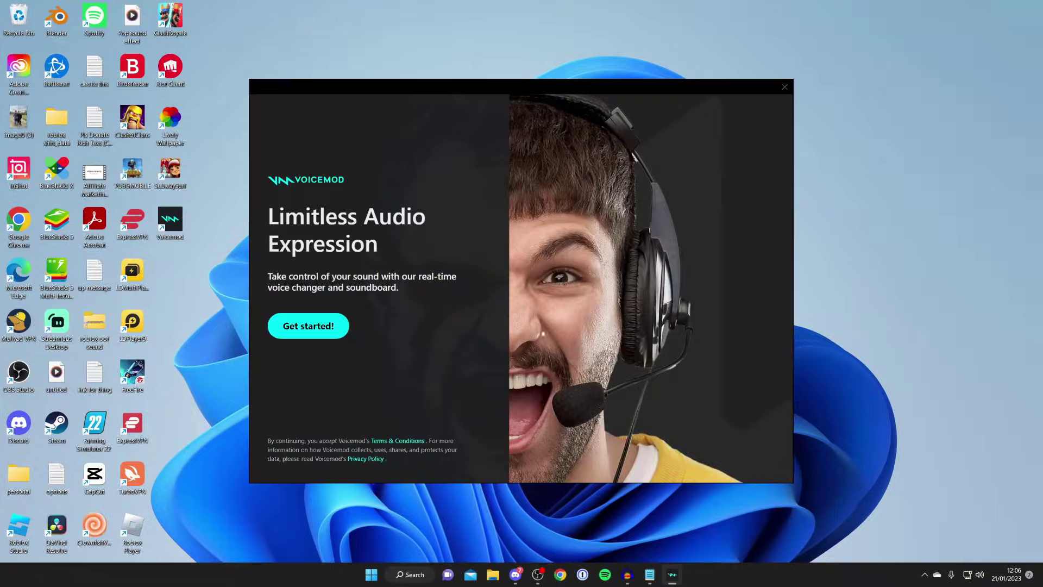
click(325, 326)
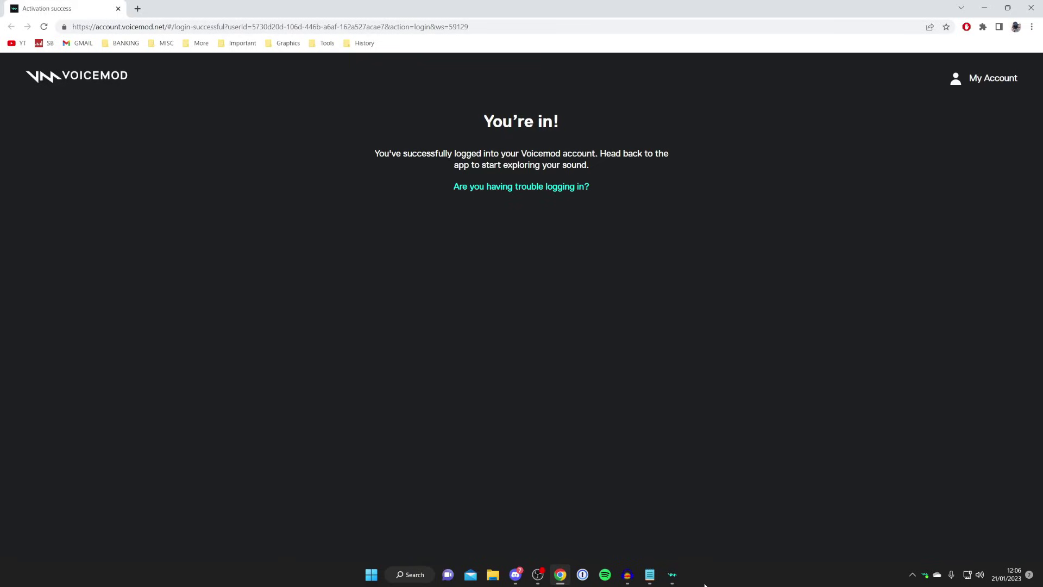
click(671, 574)
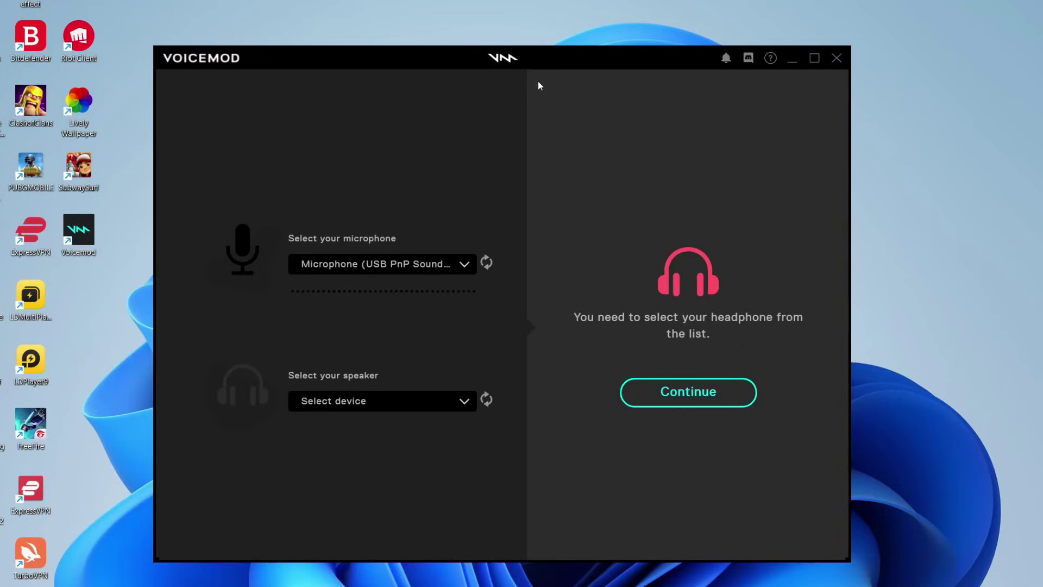
Step: Choose the USB PnP Sound Device microphone and Realtek(R) Audio speakers as Voicemod's devices
click(429, 268)
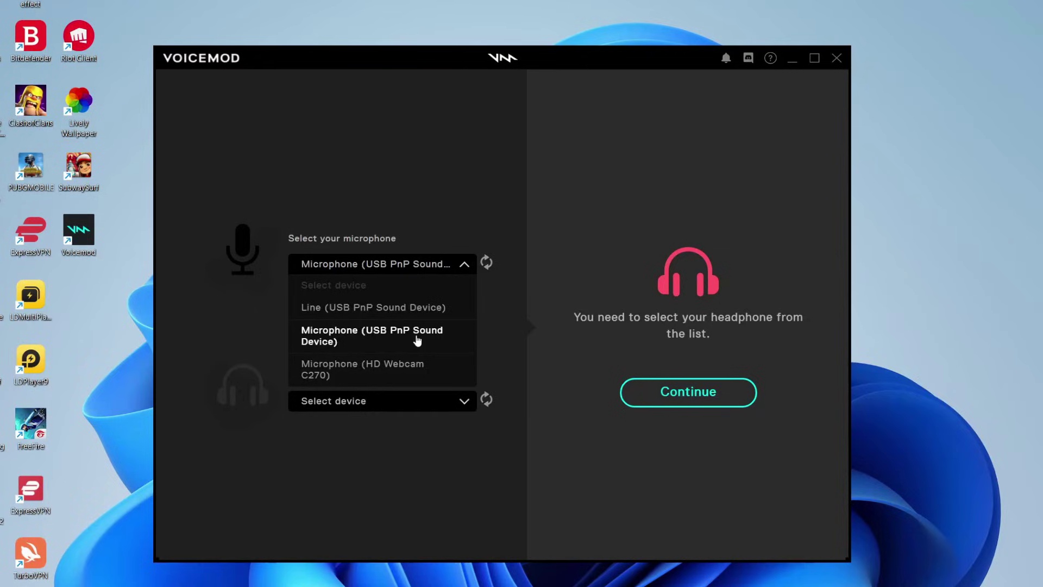
click(366, 344)
click(364, 403)
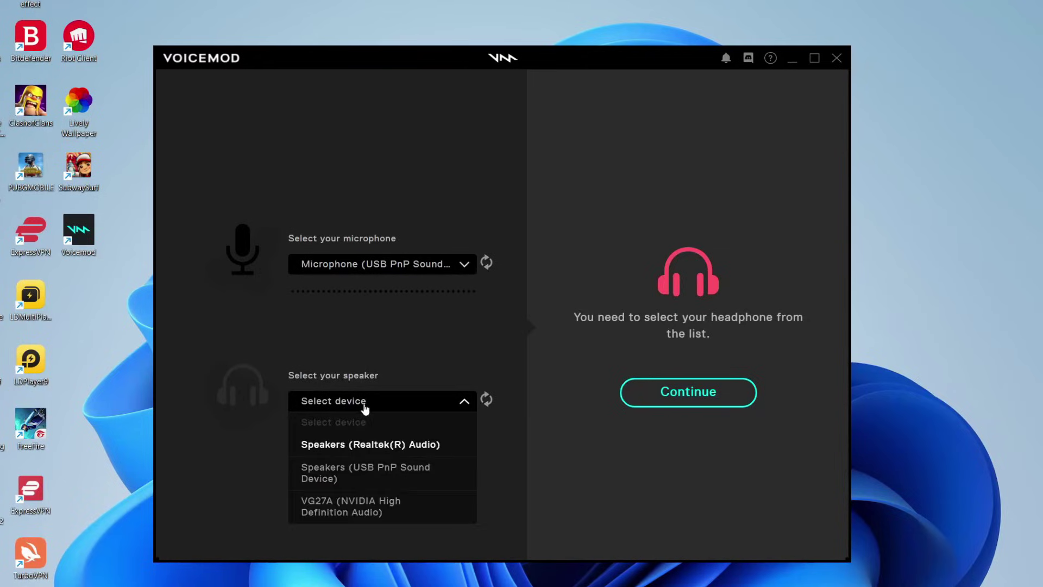
click(371, 437)
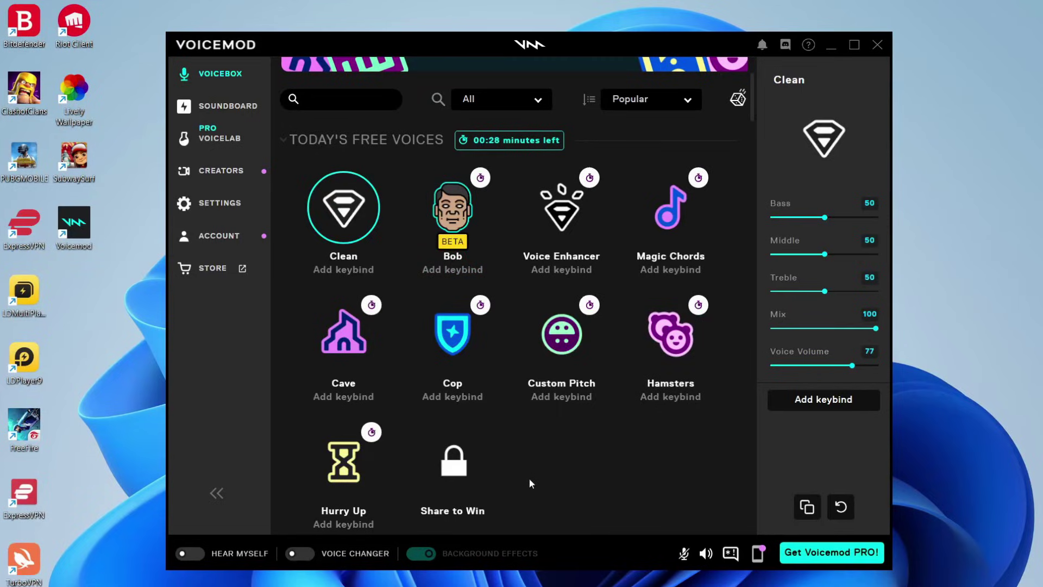
Step: Switch to the Soundboard section listing Nuke Alert, Gong and Selfie
click(222, 105)
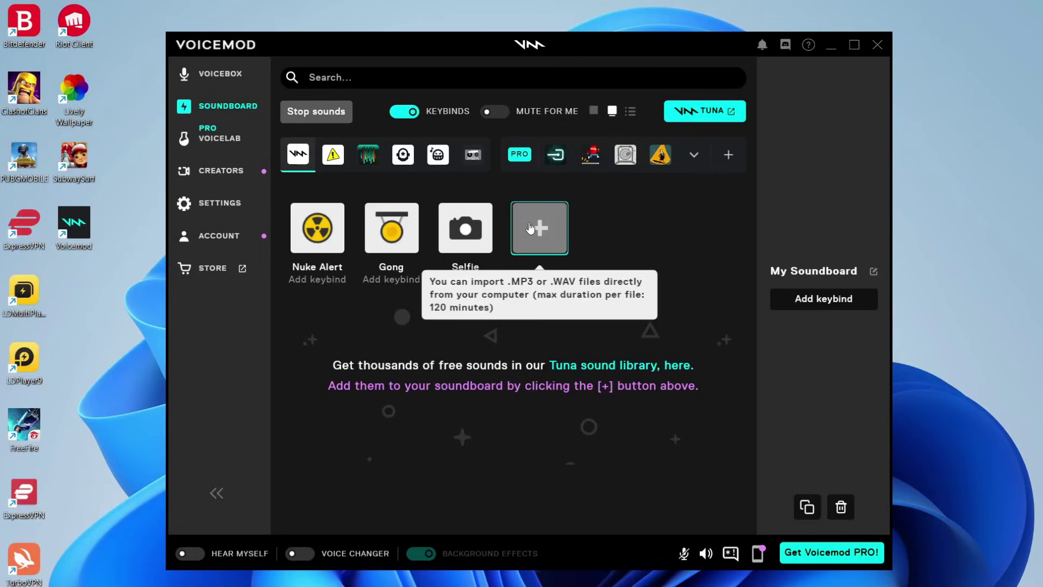
click(530, 228)
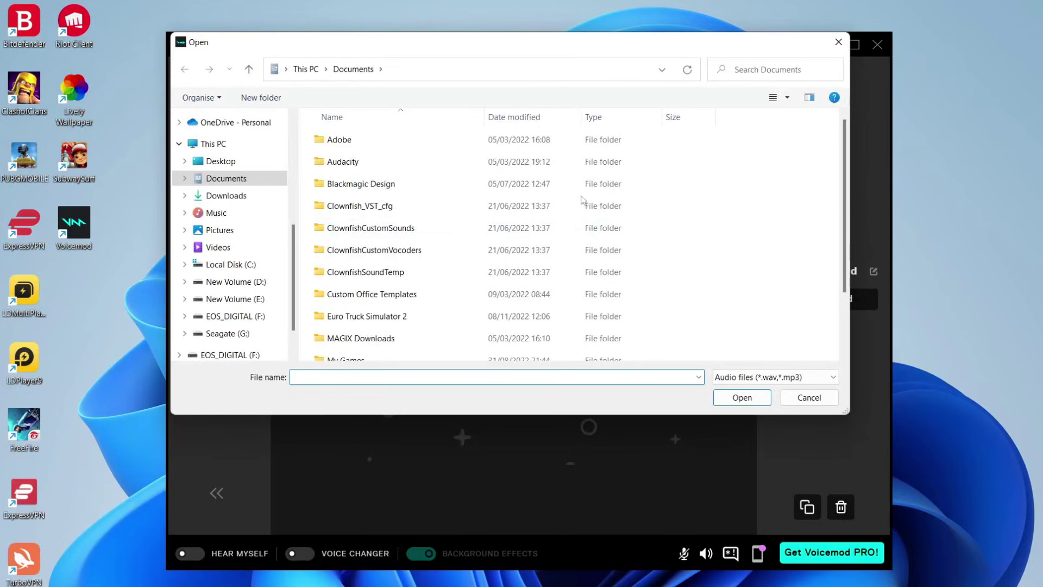
click(838, 42)
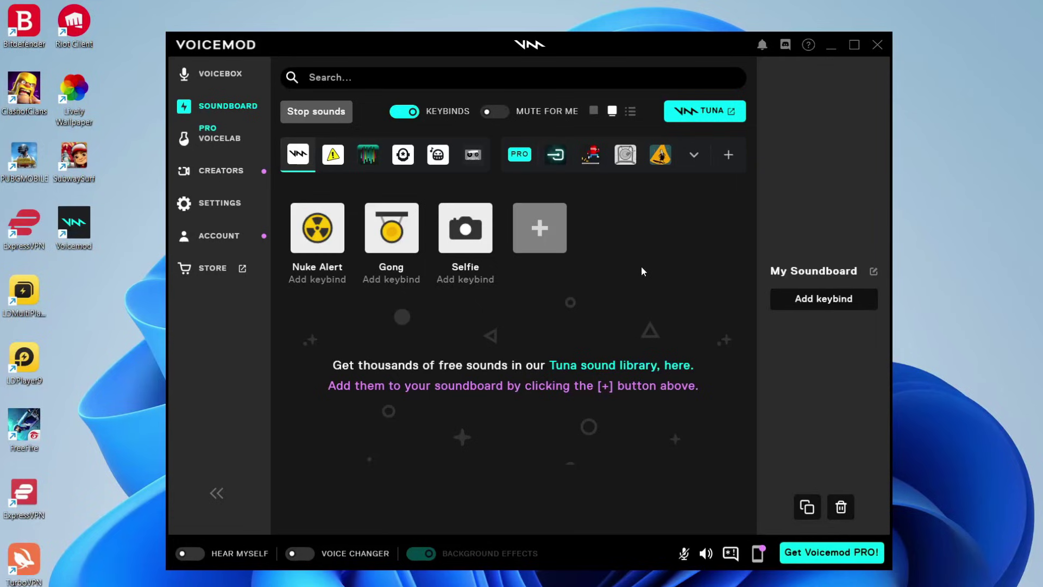
click(305, 234)
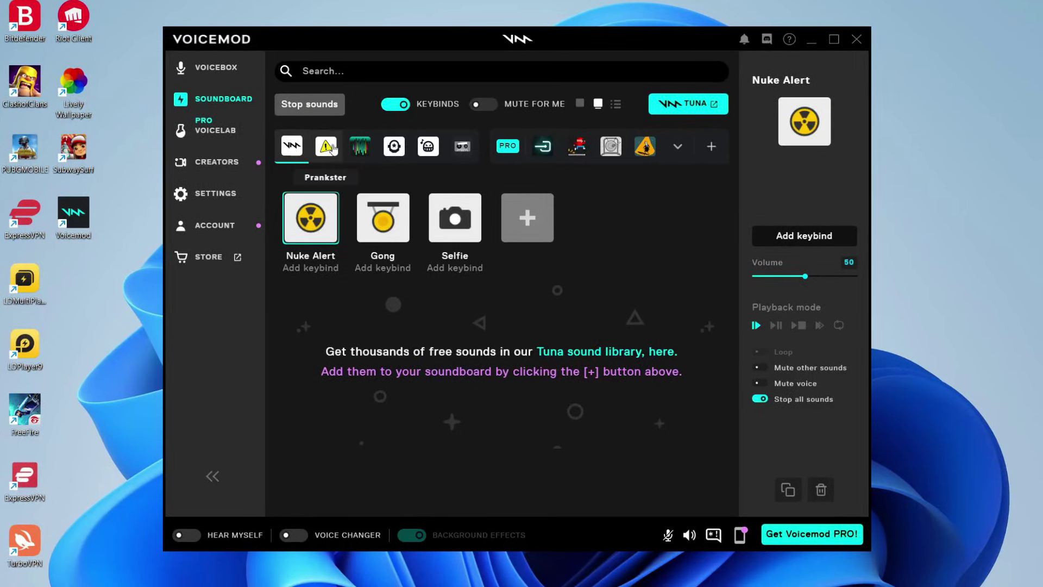
click(331, 146)
click(360, 147)
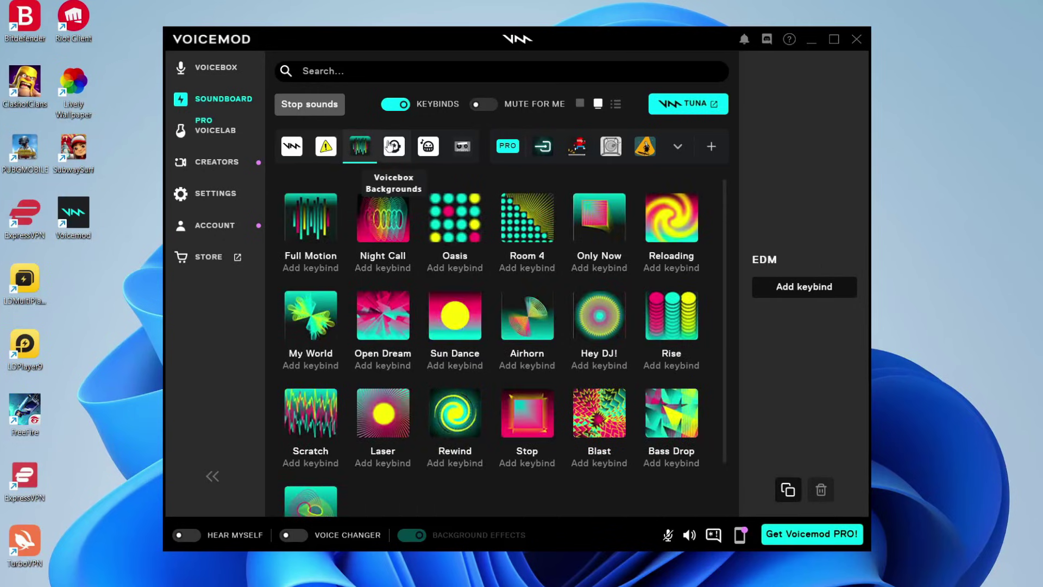
click(394, 147)
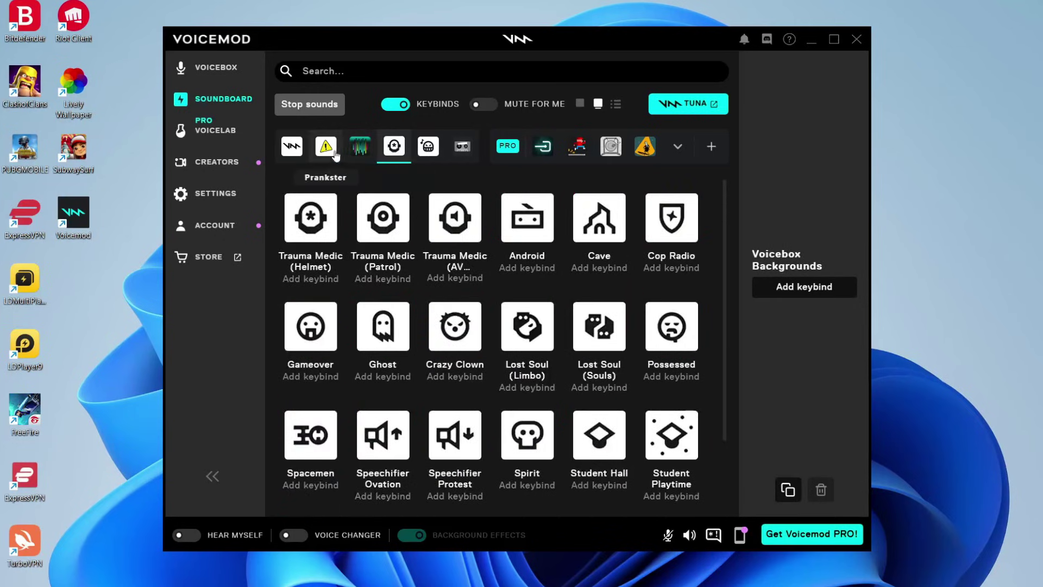
click(294, 156)
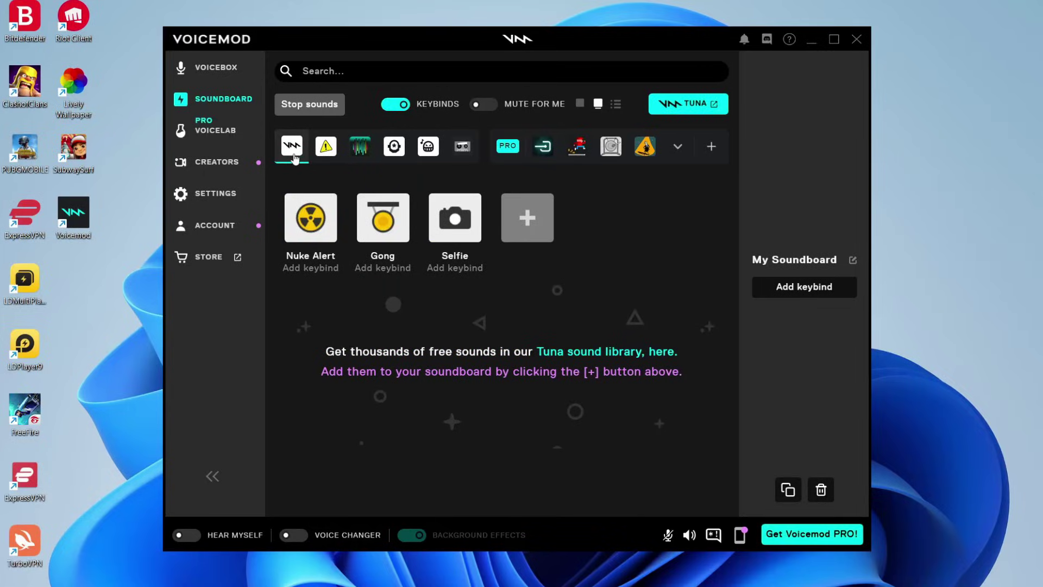